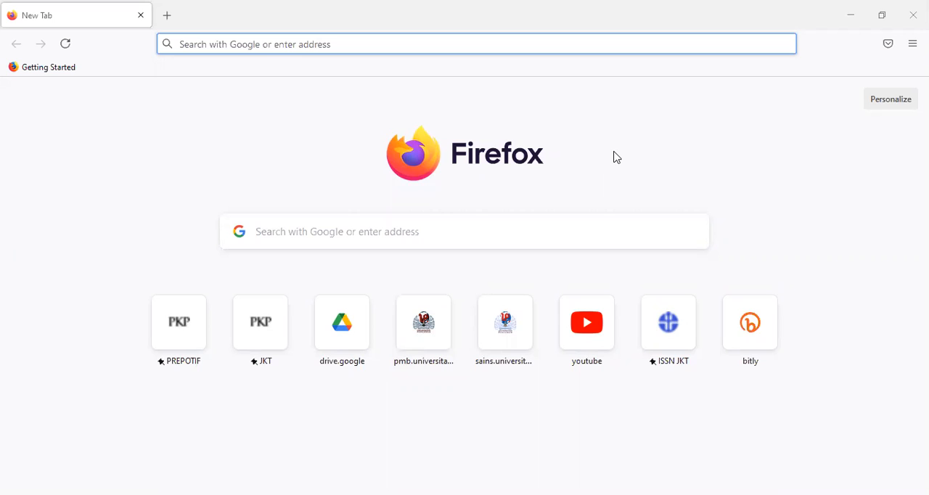
# Search the web for "jurnal kesehatan tambusai" and open the Jurnal Kesehatan Tambusai site from the results
pyautogui.click(330, 237)
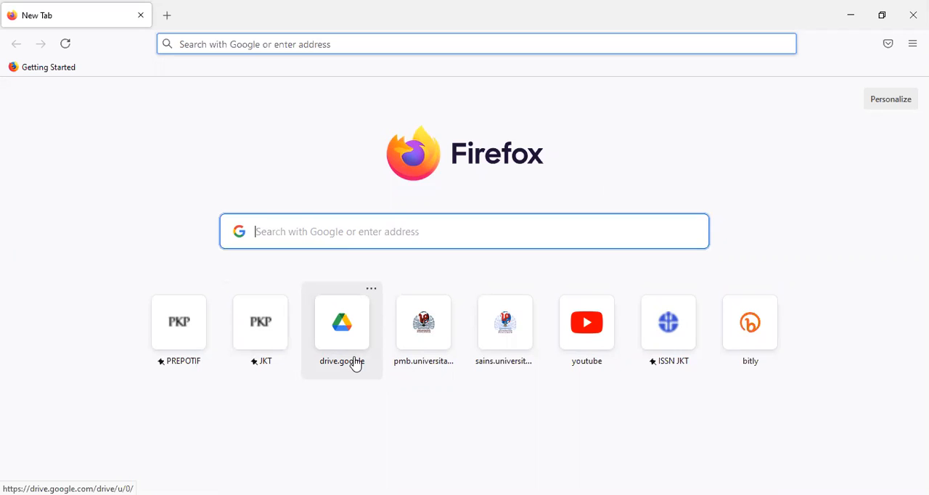
pyautogui.write('JURNAL')
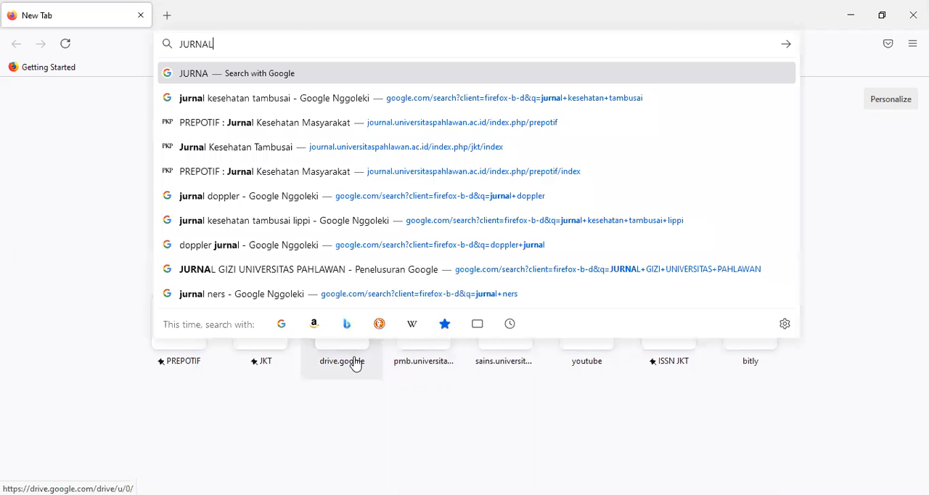
pyautogui.write(' KESEHATAN TAM')
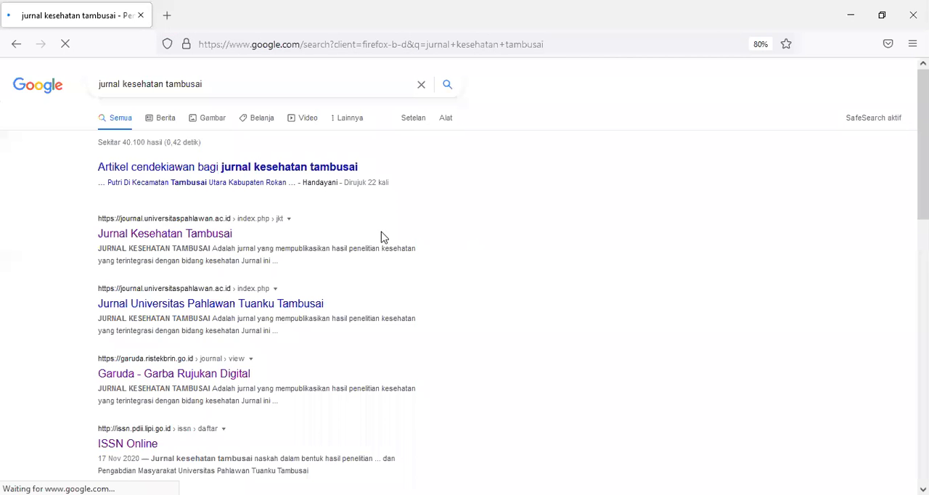
pyautogui.click(216, 238)
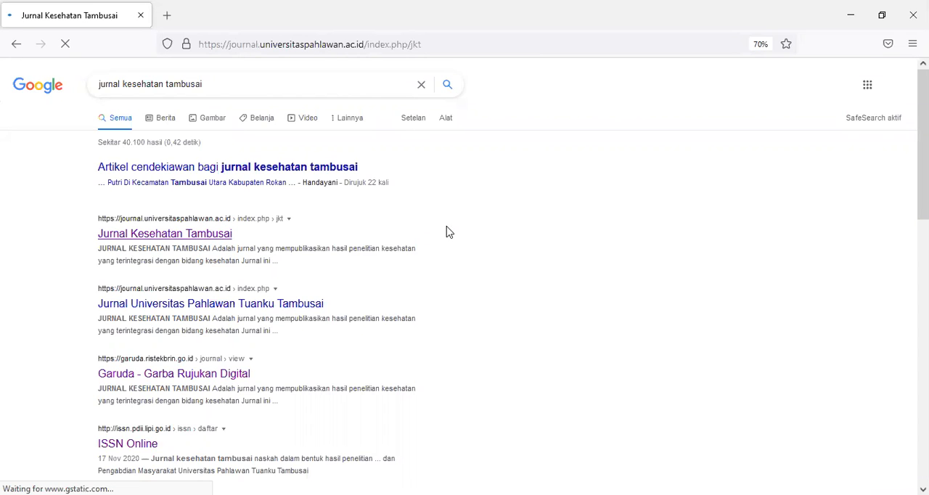
# Look over the journal's home page and open its user registration form
pyautogui.scroll(-5, 448, 233)
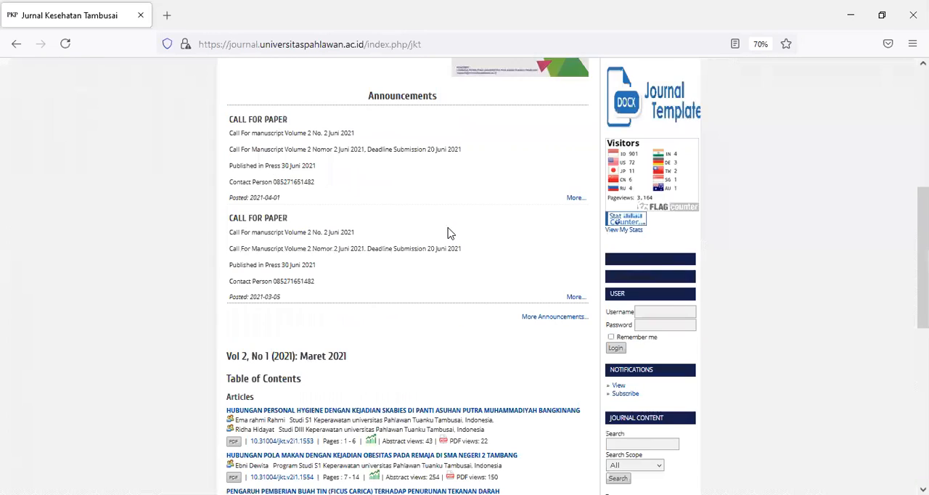
pyautogui.scroll(-4, 447, 233)
pyautogui.scroll(7, 447, 233)
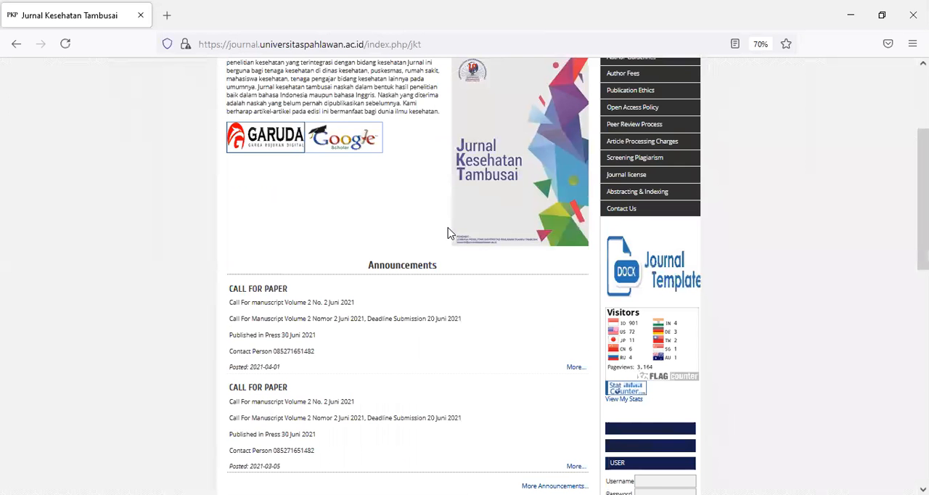
pyautogui.scroll(2, 447, 233)
pyautogui.scroll(2, 447, 233)
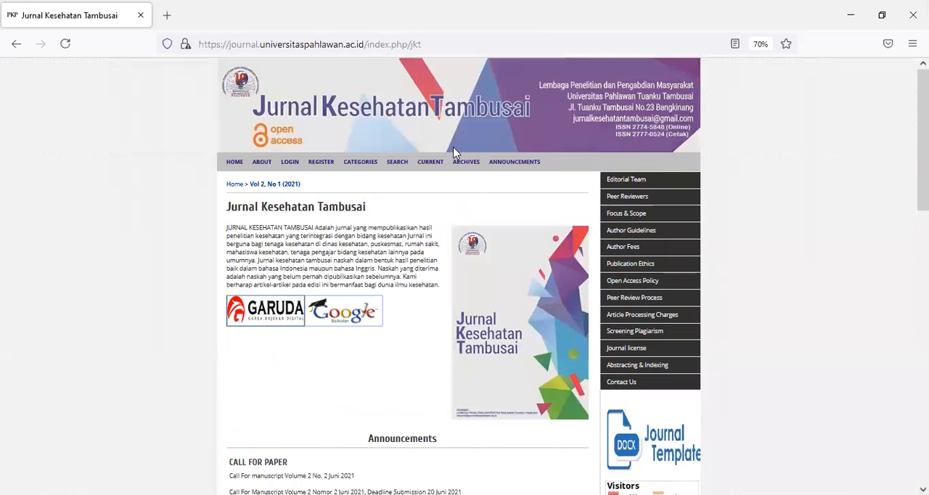
pyautogui.click(319, 166)
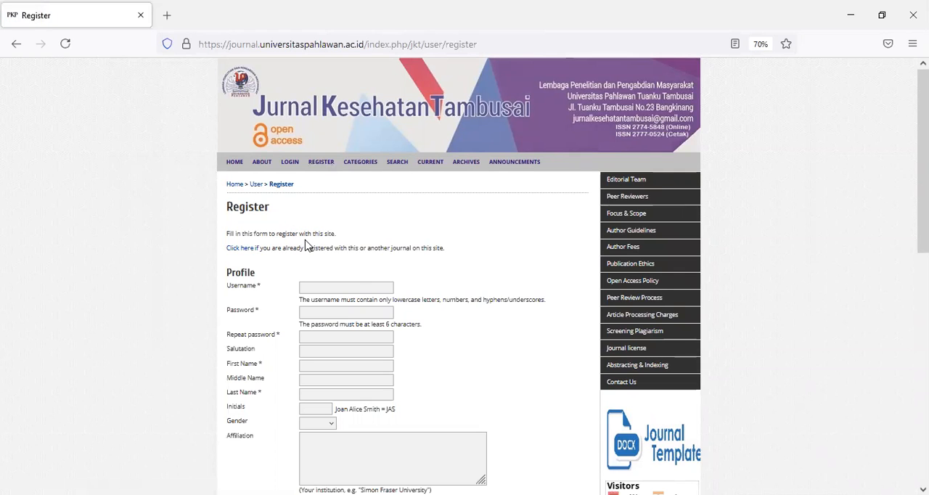
# Review the registration form's fields and enter the new account's username in the Profile section
pyautogui.scroll(-3, 305, 246)
pyautogui.scroll(-3, 305, 243)
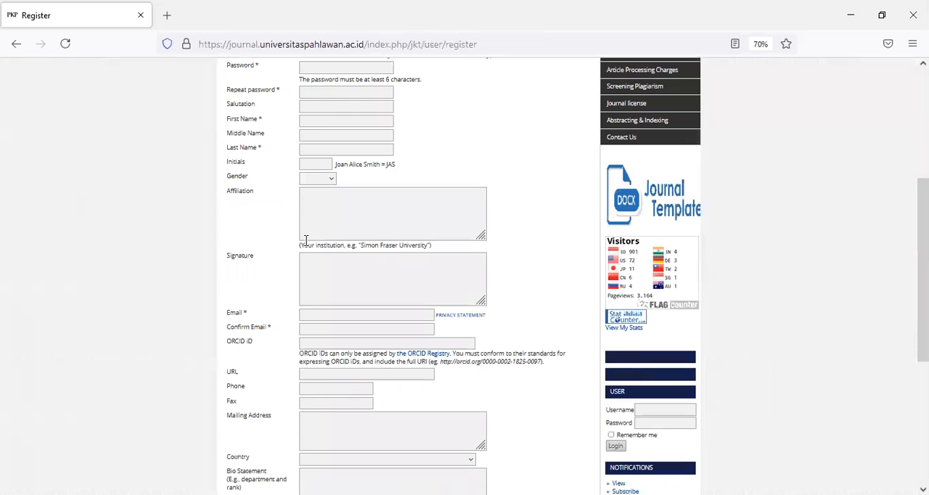
pyautogui.scroll(-2, 306, 240)
pyautogui.scroll(1, 306, 240)
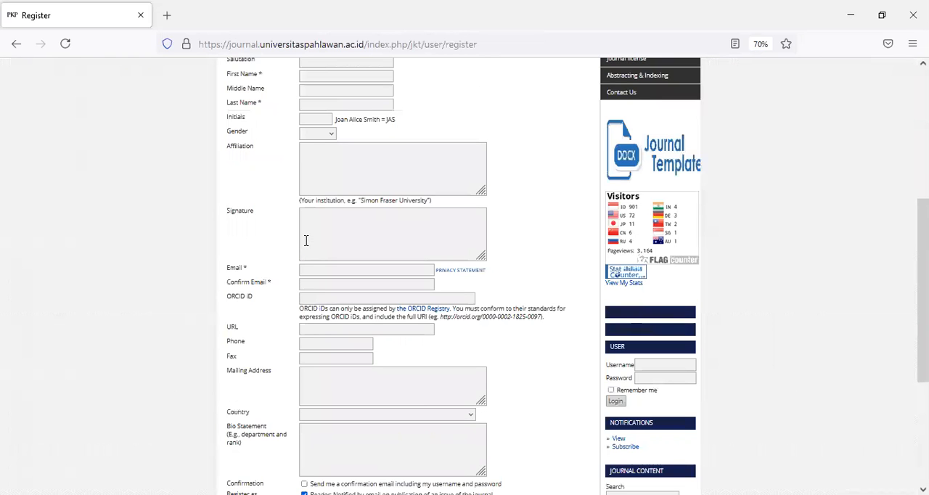
pyautogui.scroll(4, 306, 241)
pyautogui.scroll(1, 306, 245)
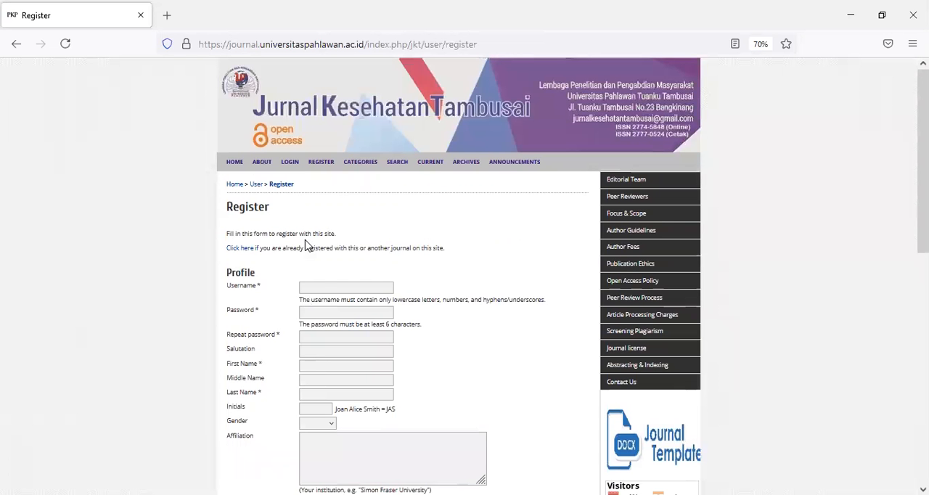
pyautogui.click(321, 289)
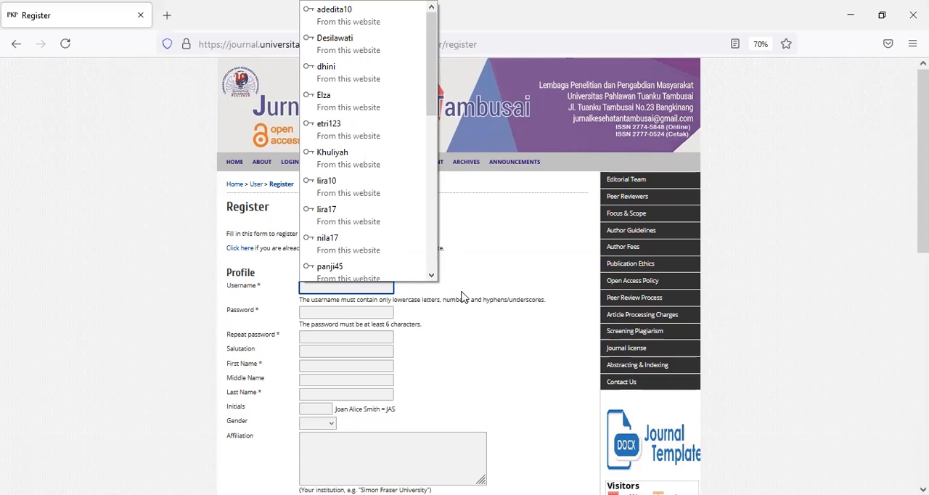
pyautogui.write('alika')
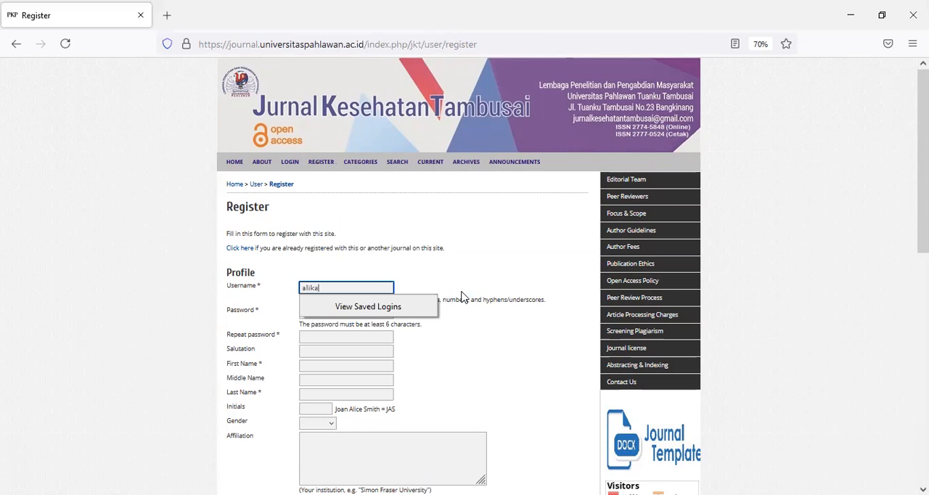
pyautogui.write('19')
# Enter the account password and repeat it in the Repeat password field
pyautogui.click(304, 310)
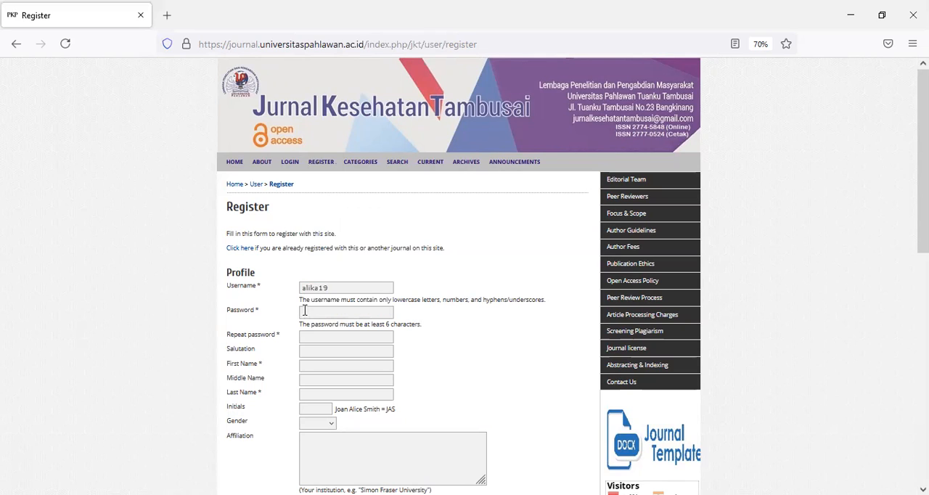
pyautogui.click(304, 310)
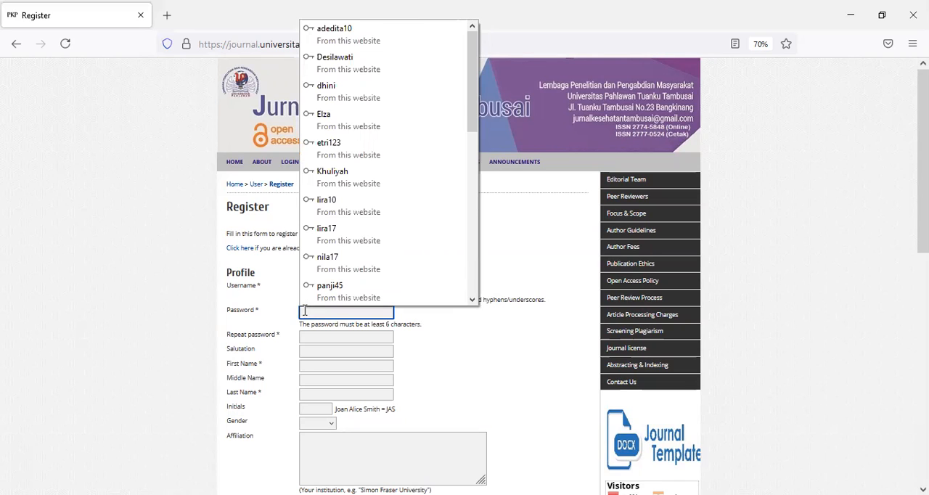
pyautogui.write('•••••••••')
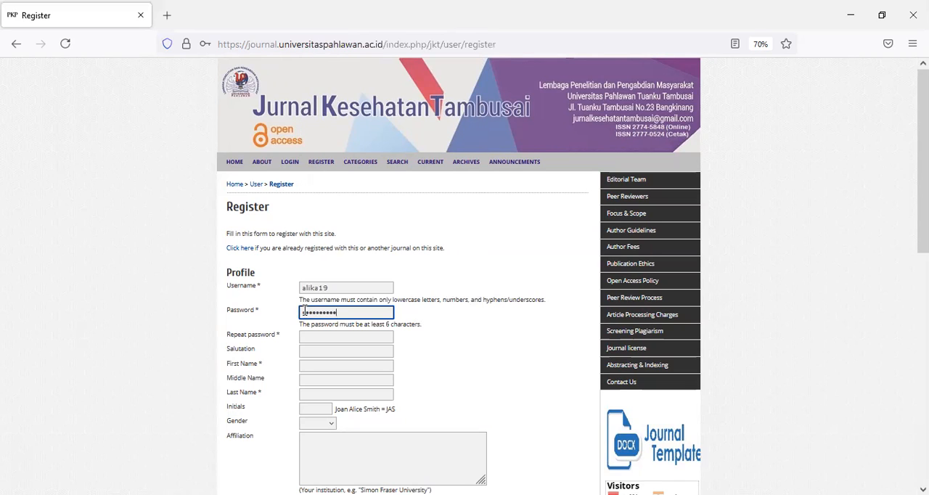
pyautogui.write('••')
pyautogui.click(358, 337)
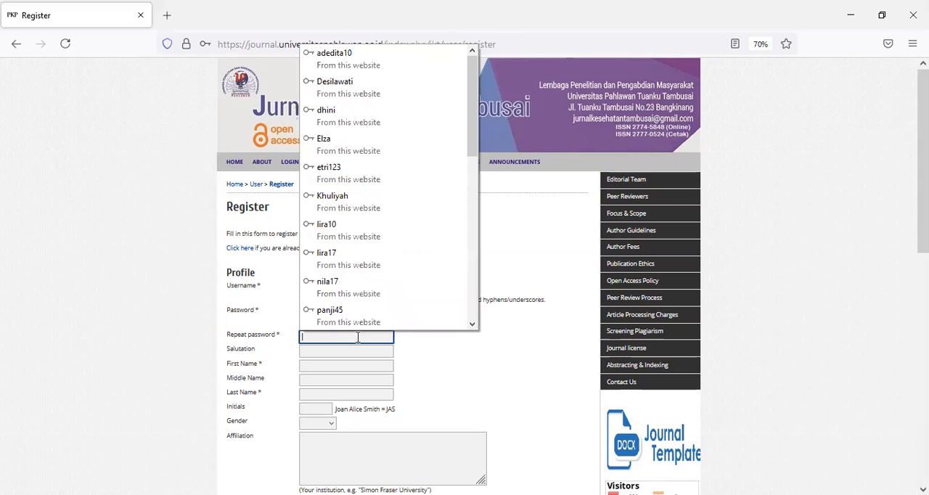
pyautogui.write('••••••••••••')
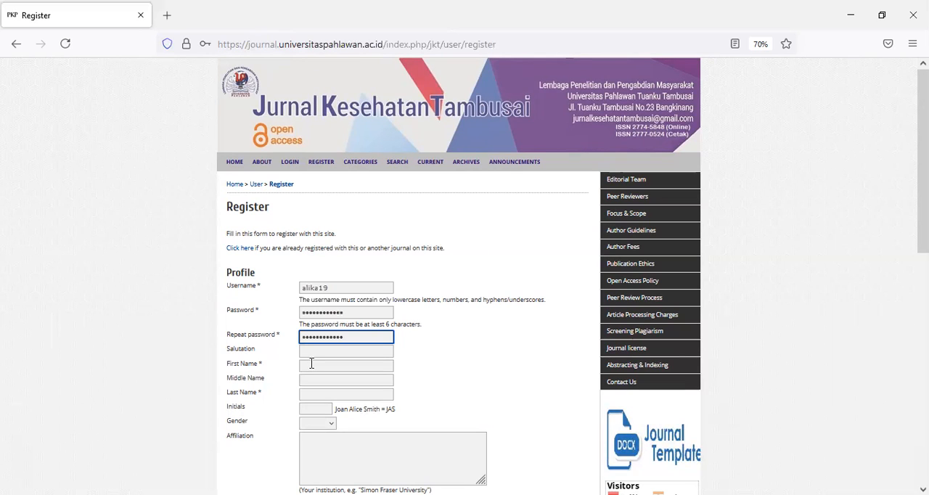
# Fill in the registrant's first, middle and last name in the Profile section
pyautogui.click(312, 365)
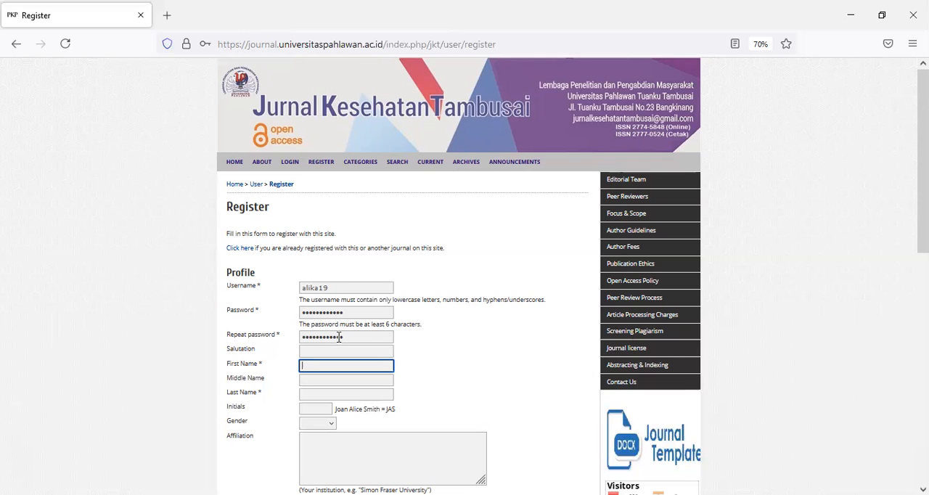
pyautogui.scroll(-2, 339, 337)
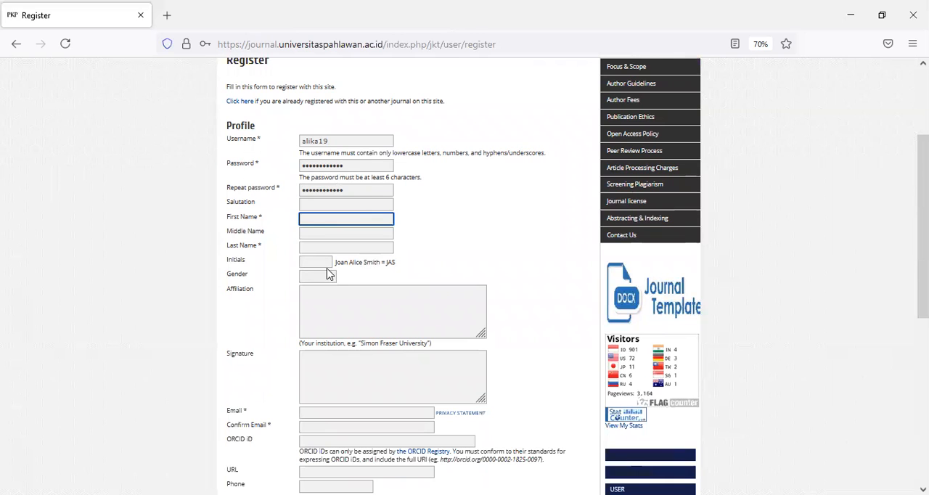
pyautogui.scroll(2, 327, 270)
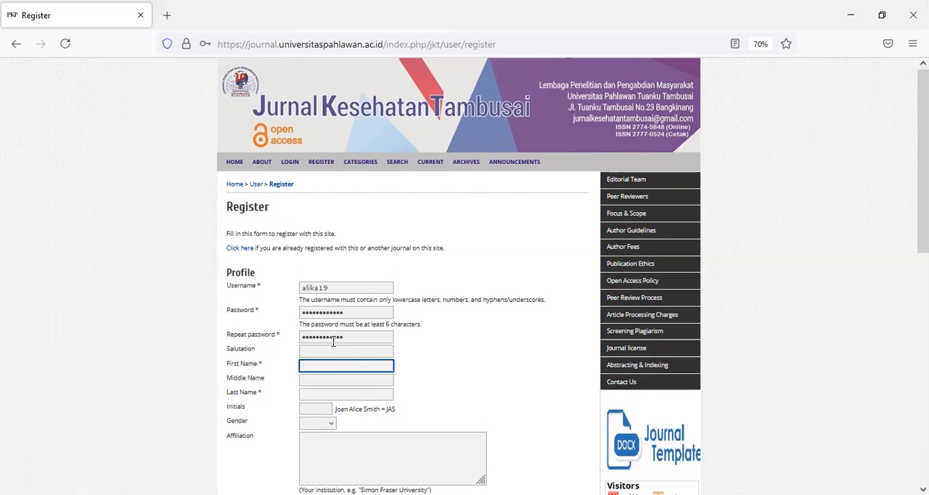
pyautogui.click(317, 381)
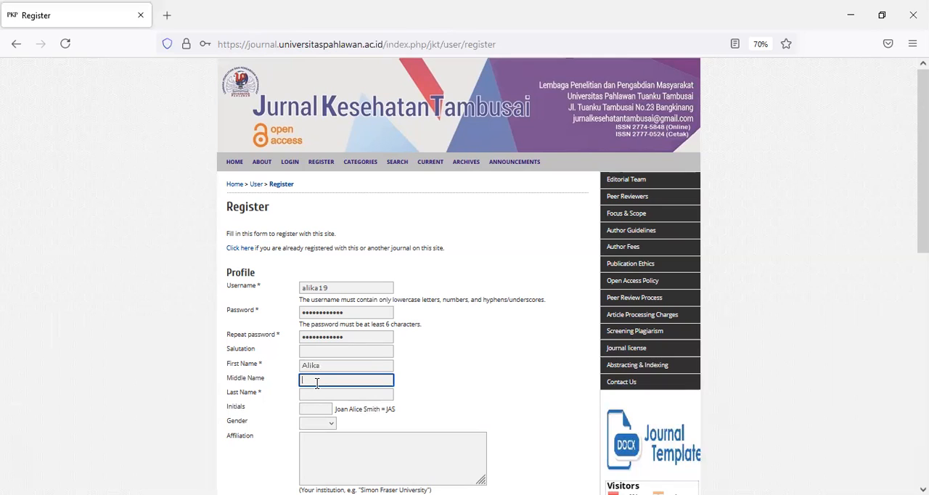
pyautogui.click(306, 396)
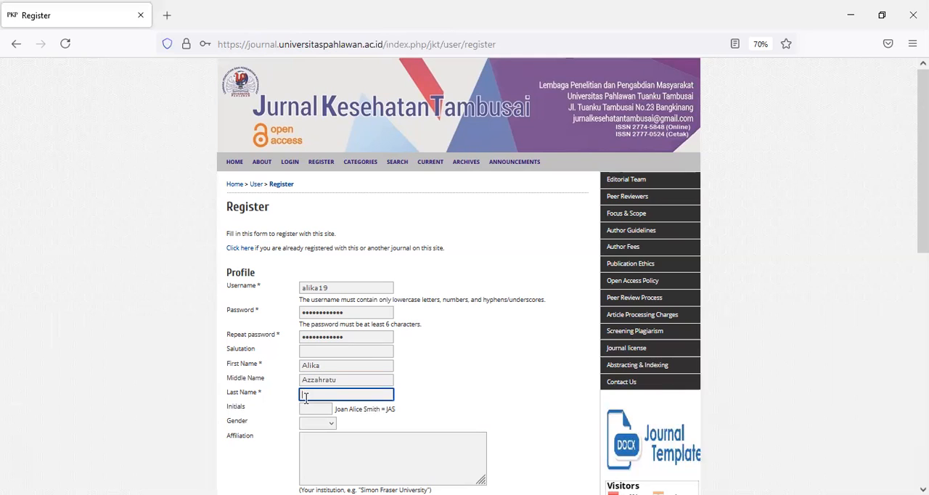
# Enter the registrant's initials and set the gender to F
pyautogui.scroll(-3, 299, 358)
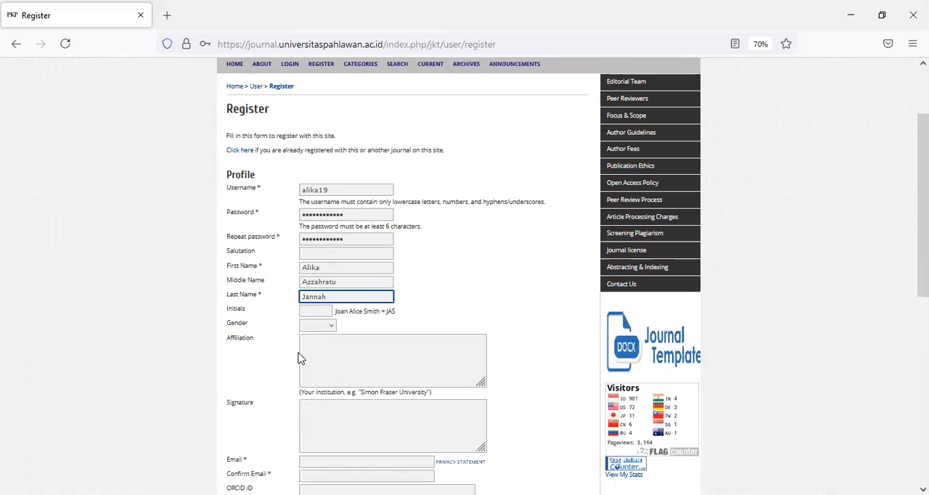
pyautogui.click(310, 258)
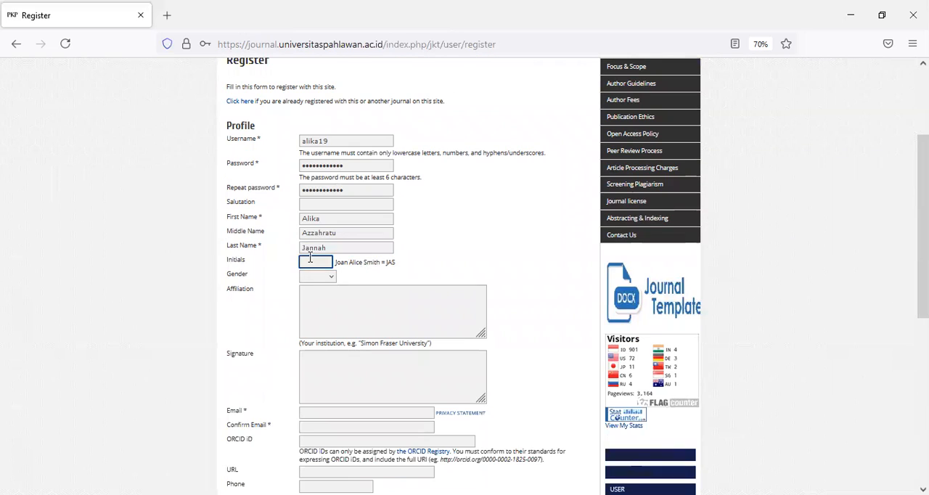
pyautogui.write('AZJ')
pyautogui.click(327, 279)
pyautogui.click(312, 314)
# Enter "S1 Kesehatan Masyarakat, Universitas Pahlawan Tuanku Tambusai" as the affiliation
pyautogui.click(310, 298)
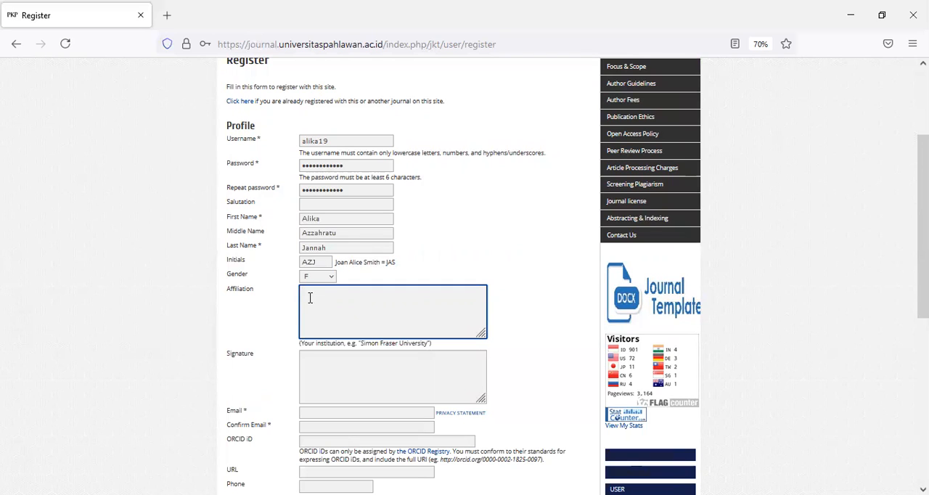
pyautogui.write('P')
pyautogui.write('e')
pyautogui.press('BackSpace')
pyautogui.press('BackSpace')
pyautogui.write('S1 Kesehatan Masyarakat, Universitas ')
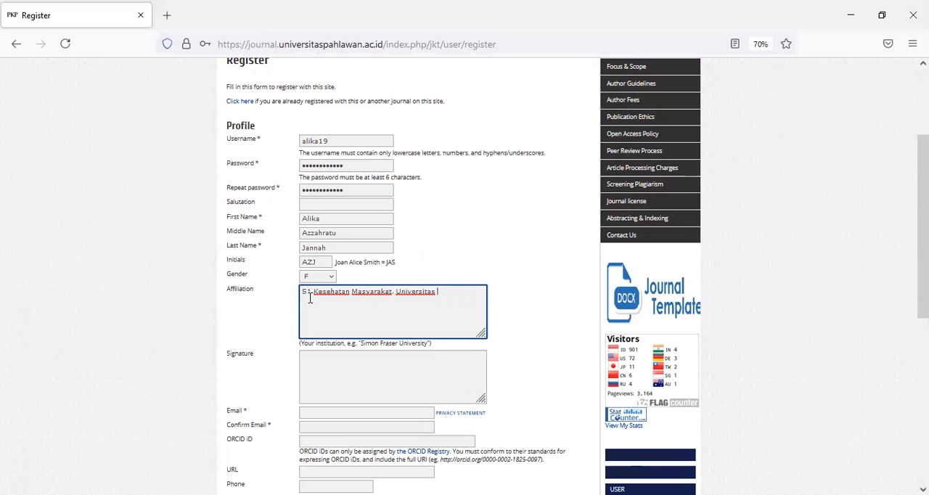
pyautogui.write('Pahlawan Tuanku Tambusai')
# Fill in the registrant's e-mail address in the Email field
pyautogui.scroll(-1, 347, 368)
pyautogui.click(347, 368)
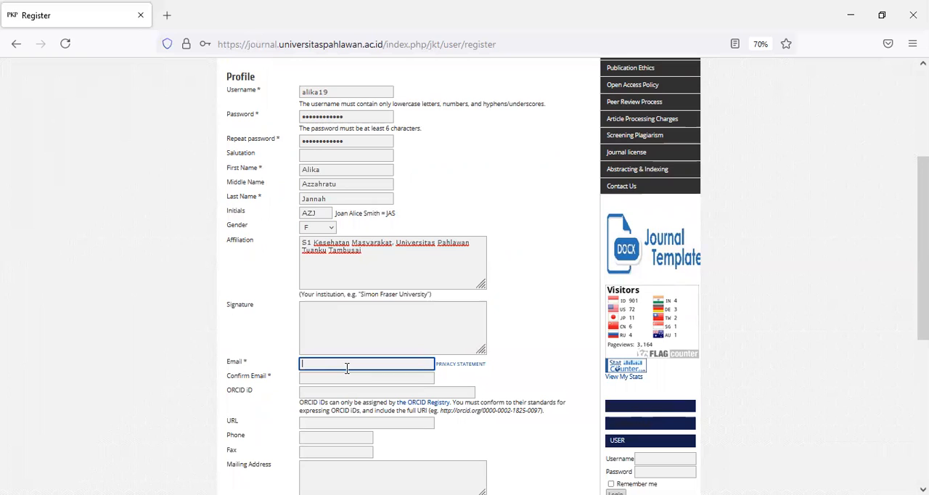
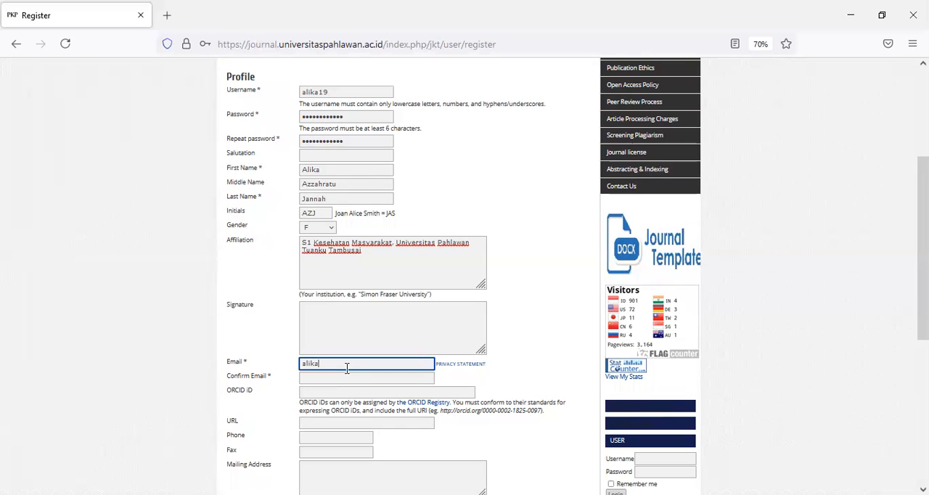
# Copy the entered e-mail address into the Confirm Email field
pyautogui.tripleClick(374, 363)
pyautogui.hotkey('ctrl', 'c')
pyautogui.click(364, 374)
pyautogui.hotkey('ctrl', 'v')
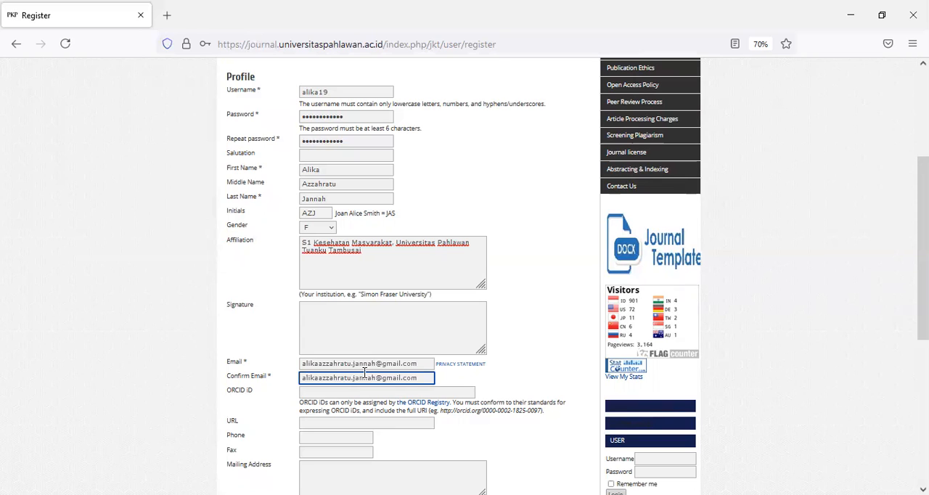
# Set the country to Indonesia, leaving the optional ORCID iD, URL, phone, fax and mailing address fields empty
pyautogui.scroll(-1, 364, 373)
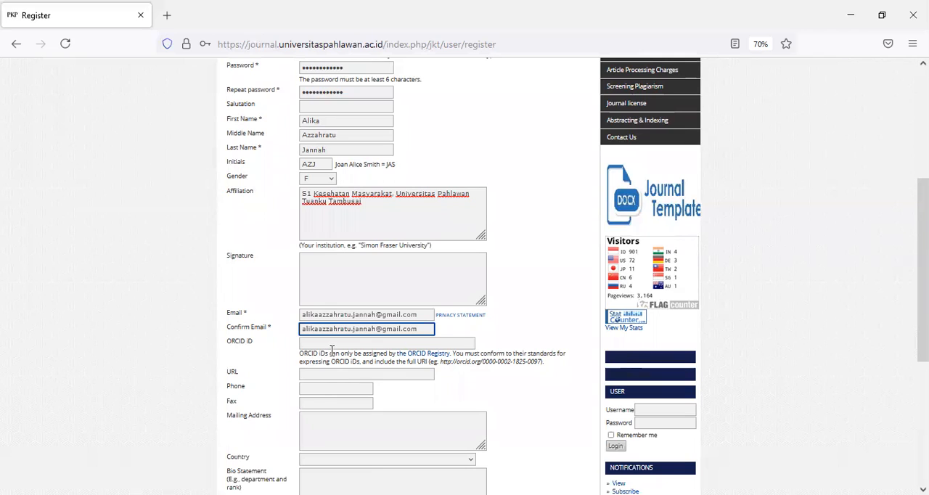
pyautogui.scroll(-1, 319, 315)
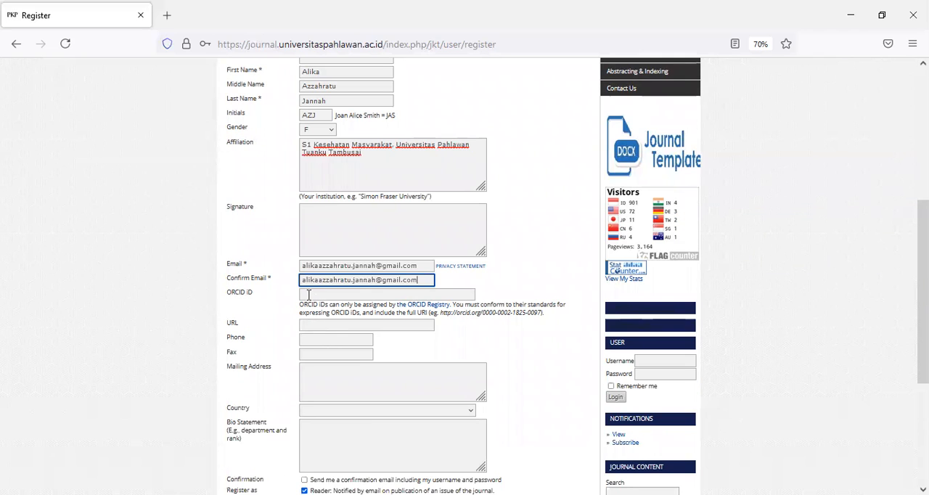
pyautogui.click(305, 326)
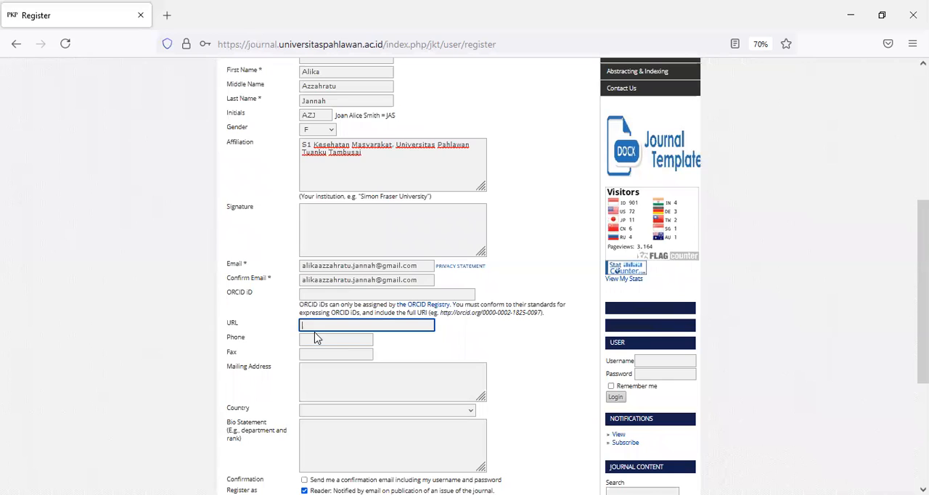
pyautogui.scroll(-1, 323, 374)
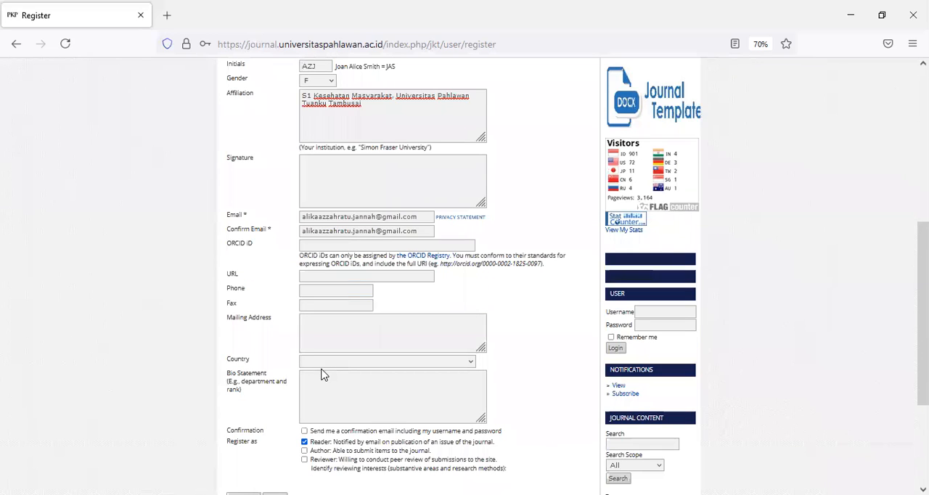
pyautogui.click(317, 365)
pyautogui.write('indo')
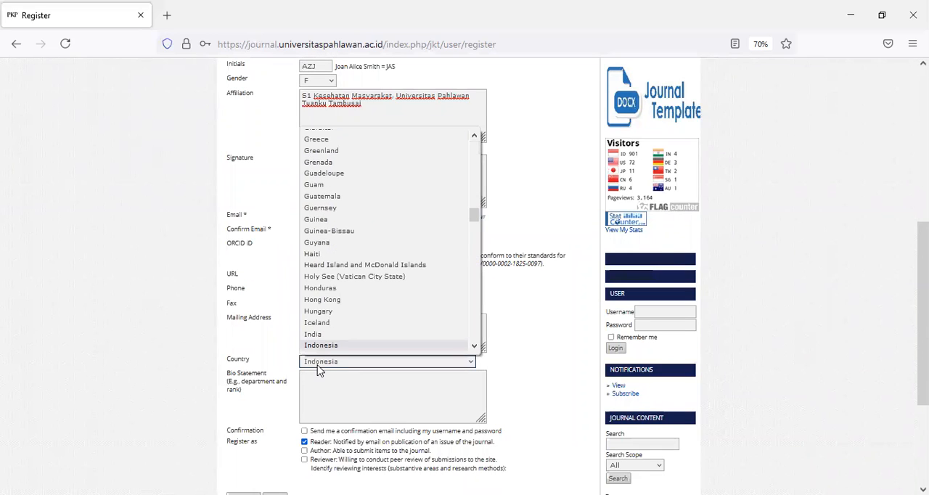
pyautogui.click(331, 337)
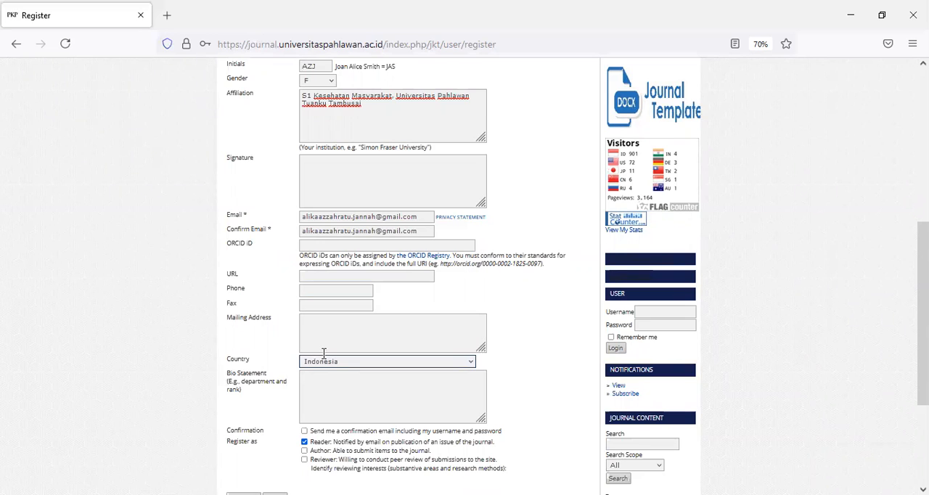
# Add the Author role, request a confirmation email with the account details, and submit the registration
pyautogui.scroll(-3, 304, 391)
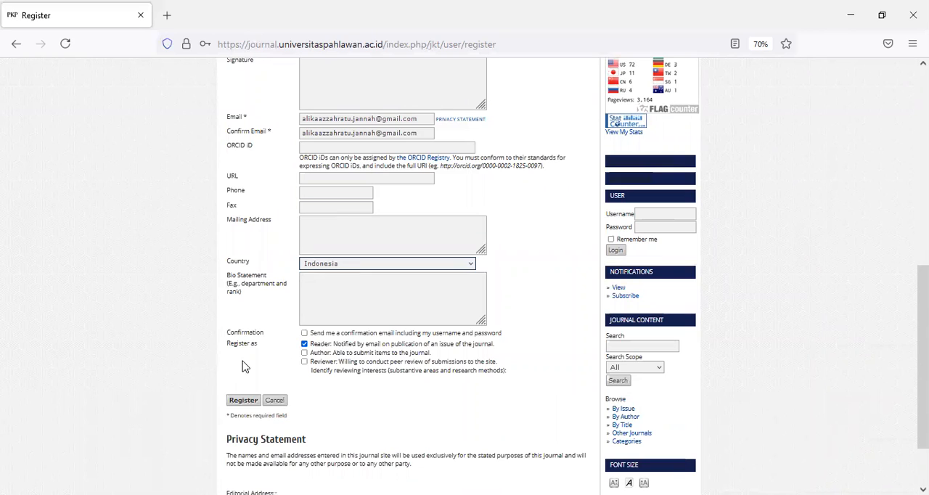
pyautogui.click(304, 353)
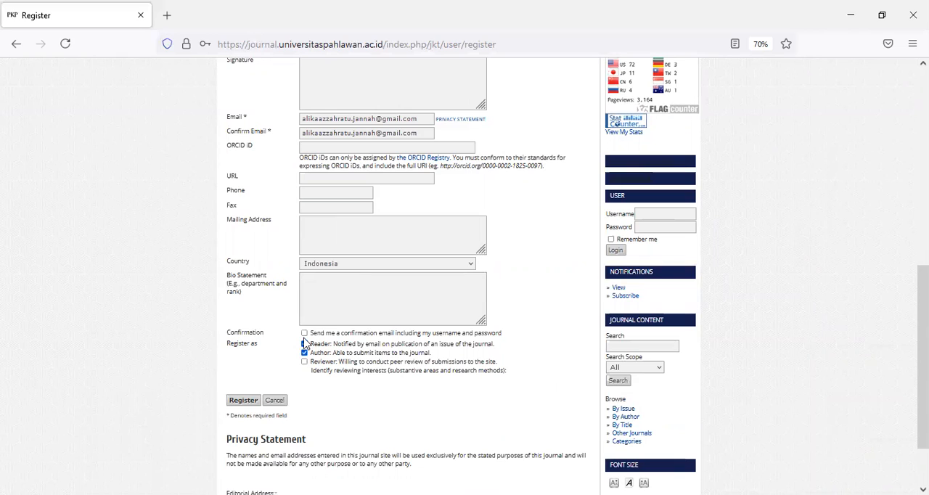
pyautogui.click(305, 334)
pyautogui.click(231, 404)
pyautogui.click(246, 403)
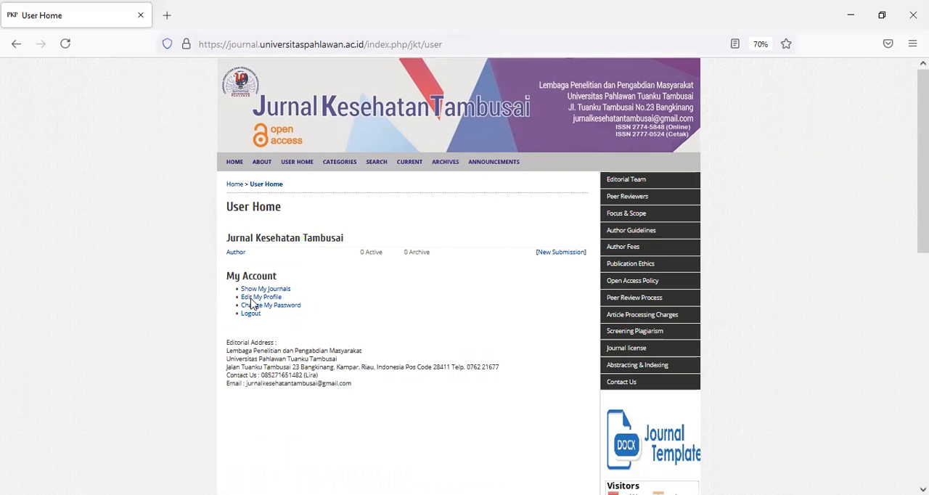
# Start a new submission and check off every item of the Submission Checklist
pyautogui.click(568, 254)
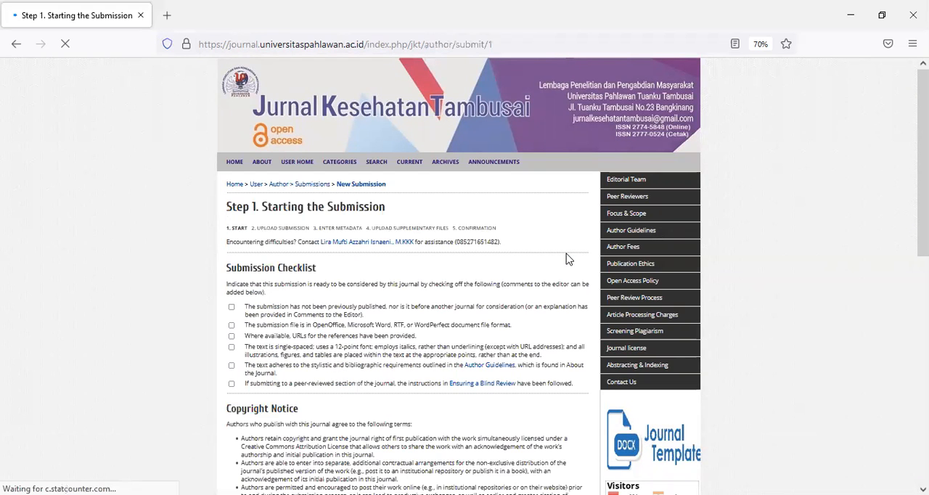
pyautogui.scroll(-1, 479, 258)
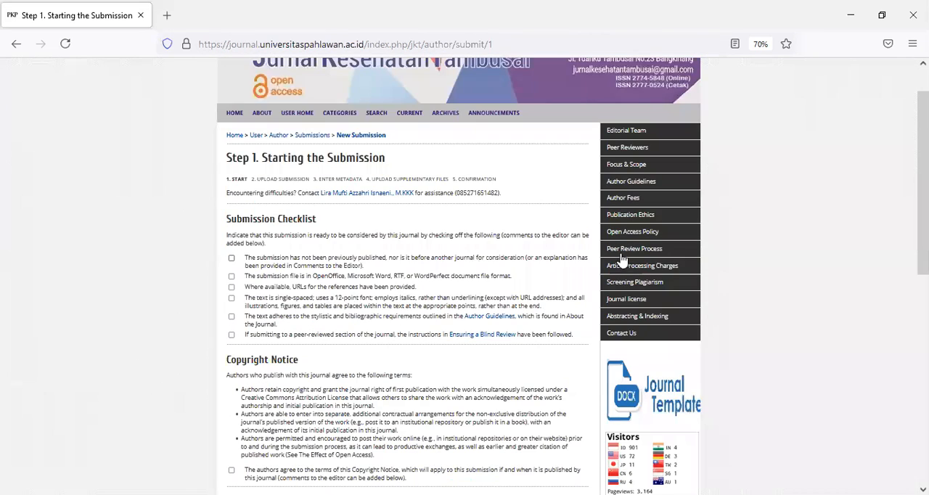
pyautogui.click(232, 258)
pyautogui.click(233, 276)
pyautogui.click(232, 287)
pyautogui.click(232, 317)
pyautogui.click(231, 336)
# Agree to the terms of the Copyright Notice and save the submission's first step without comments for the editor
pyautogui.scroll(-2, 232, 341)
pyautogui.scroll(-1, 231, 363)
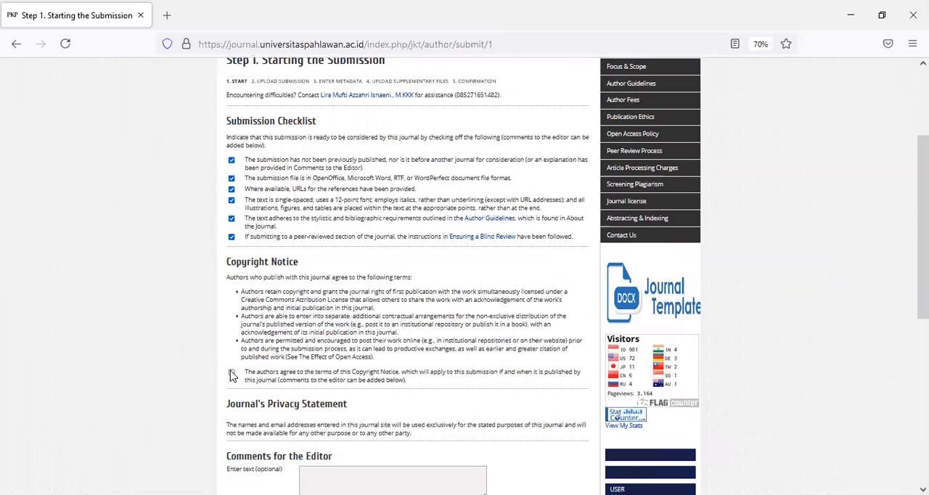
pyautogui.click(232, 374)
pyautogui.scroll(-1, 232, 375)
pyautogui.scroll(-2, 233, 378)
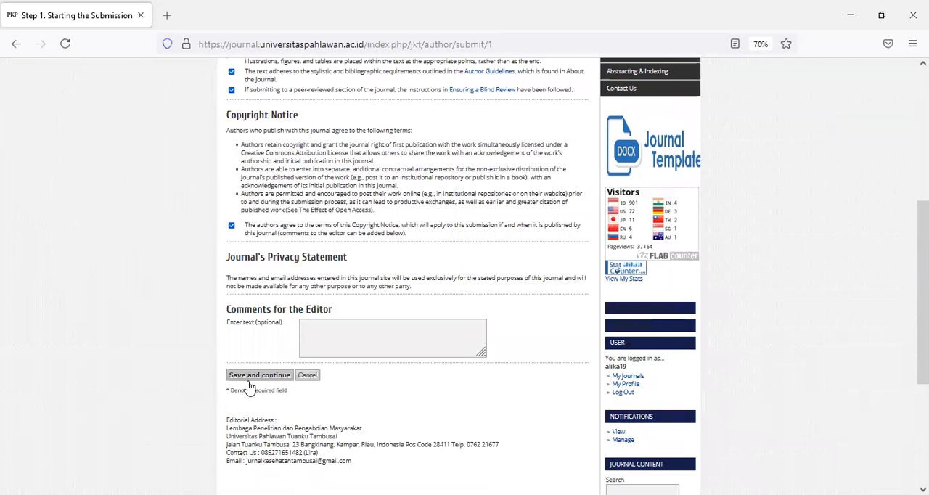
pyautogui.click(248, 379)
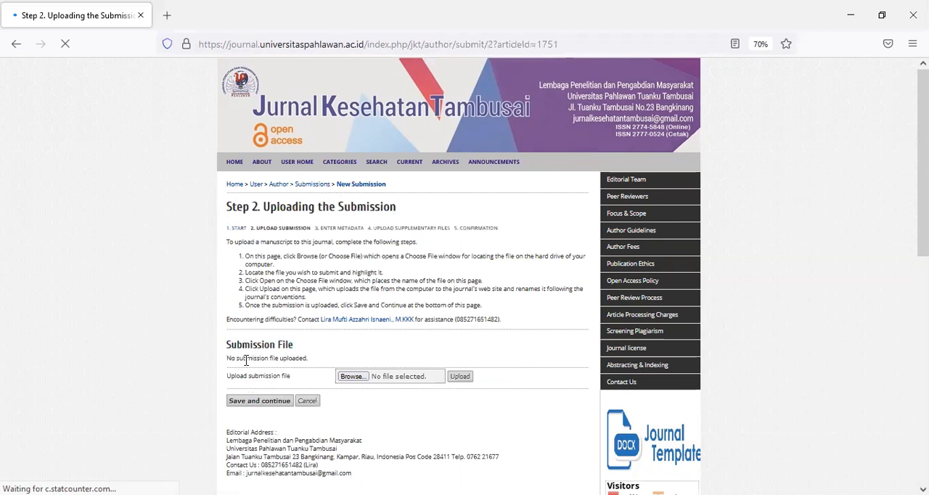
# Upload "1. LOA JKT" Word document as the submission file and continue to the metadata form
pyautogui.scroll(-1, 246, 347)
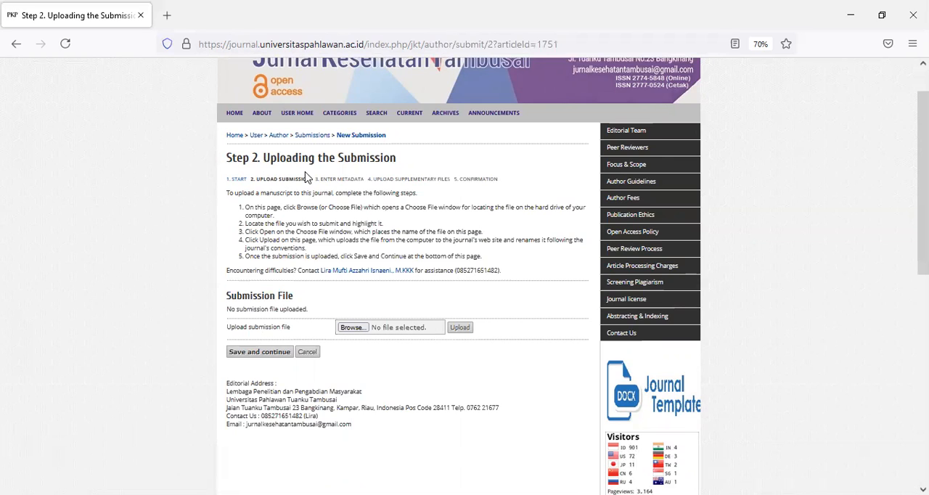
pyautogui.click(354, 328)
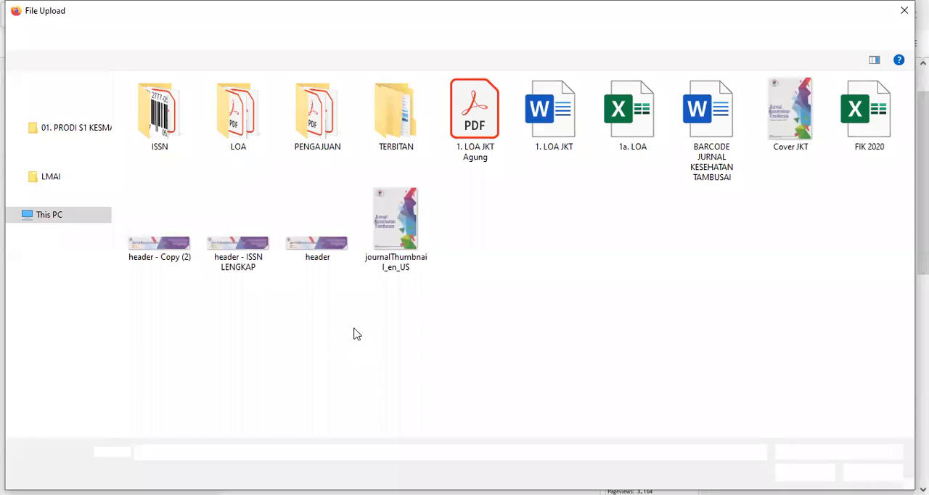
pyautogui.click(560, 109)
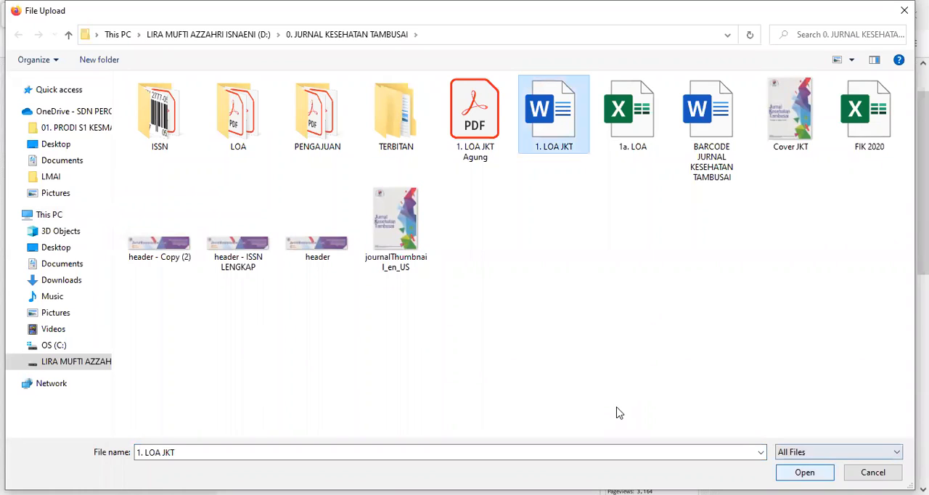
pyautogui.press('Return')
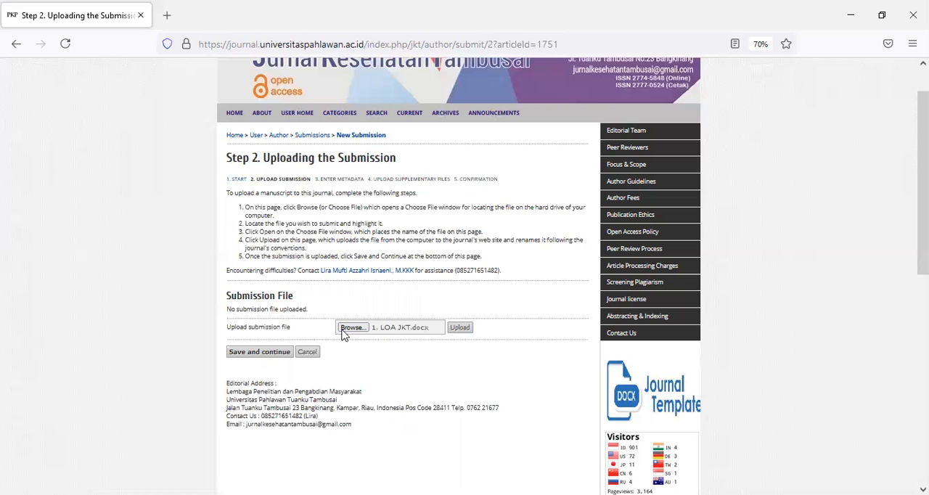
pyautogui.click(460, 328)
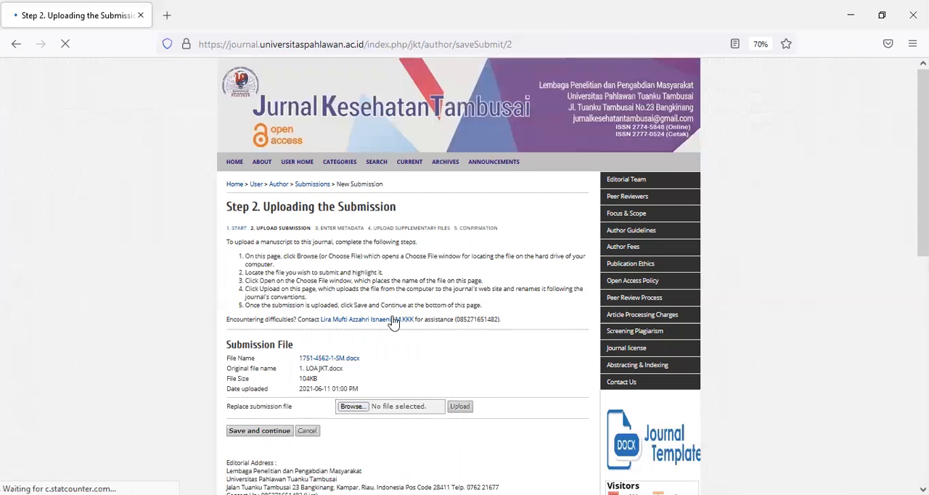
pyautogui.scroll(-2, 393, 322)
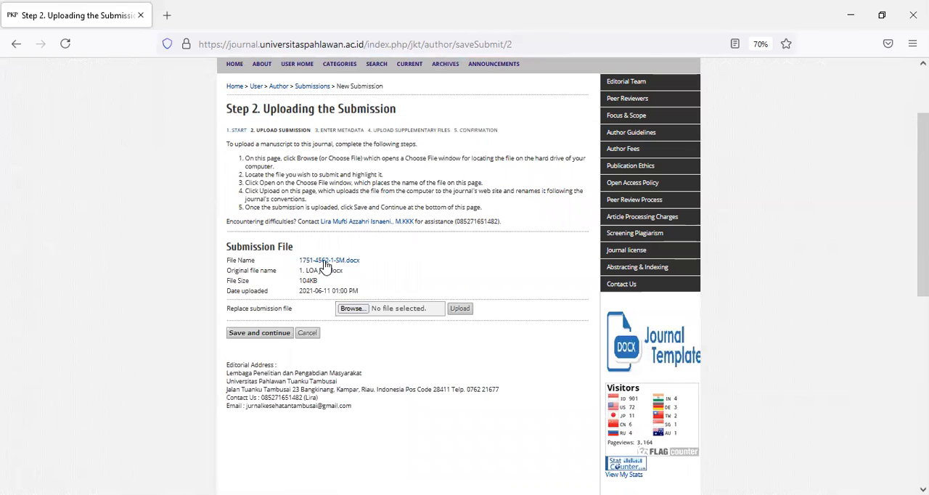
pyautogui.click(258, 334)
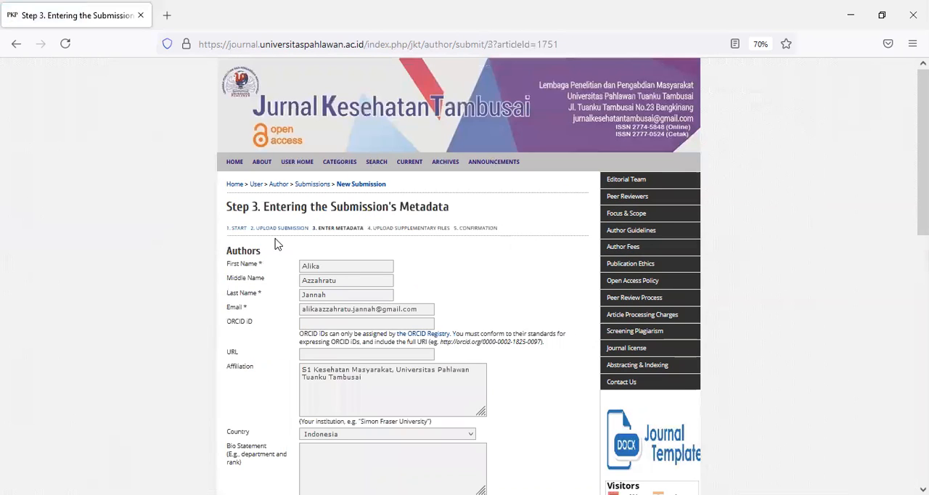
# Set the title to "HUBUNGAN INTENSITAS KEBISINGAN DENGAN KEJADIAN KELUHAN KELELAHAN SUBJEKTIF PADA PEKERJA BAGIAN PRODUKSI DI PKS" and the abstract to "latihan coba"
pyautogui.scroll(-3, 276, 244)
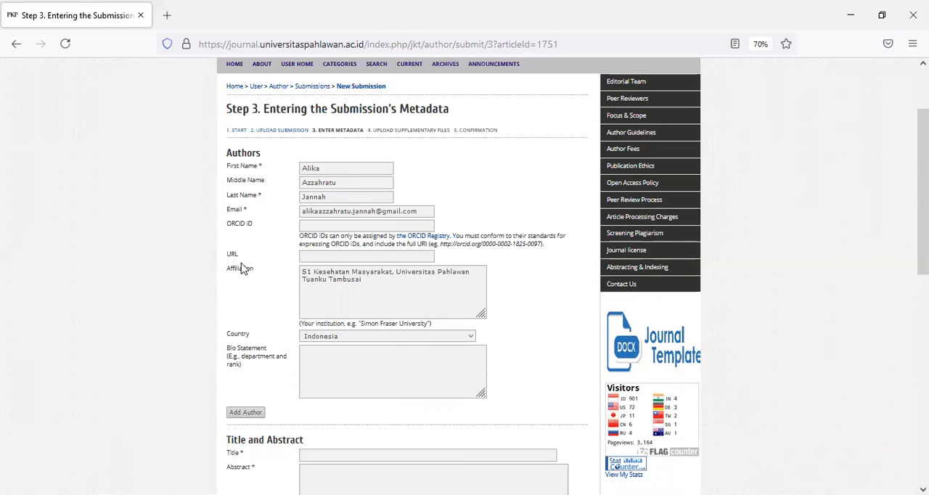
pyautogui.click(310, 259)
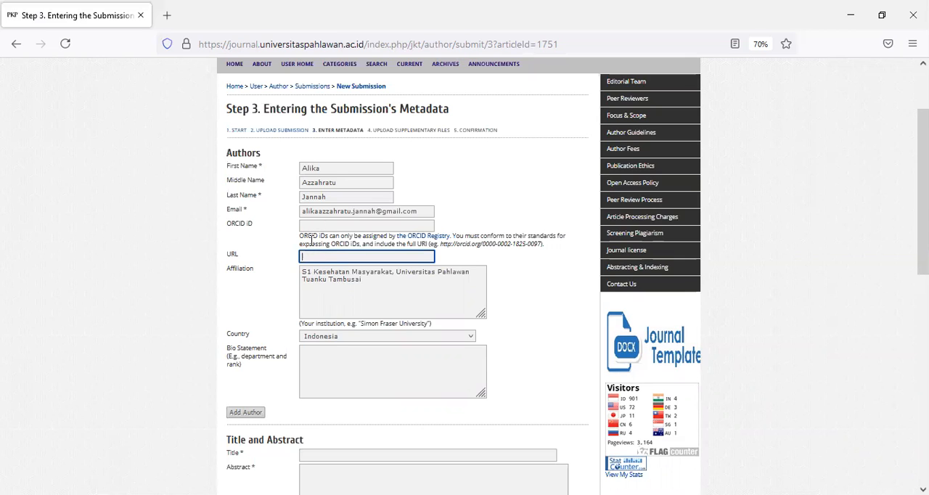
pyautogui.scroll(-1, 311, 250)
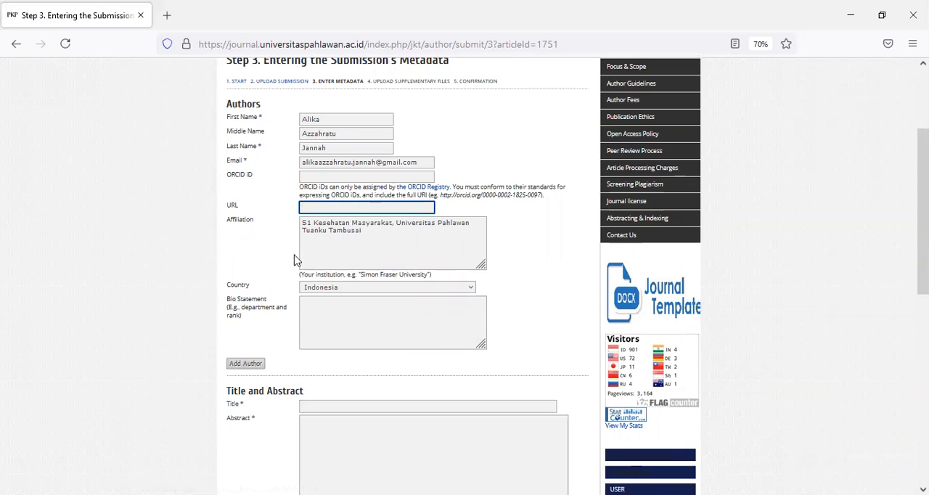
pyautogui.scroll(-1, 305, 303)
pyautogui.scroll(-1, 316, 321)
pyautogui.click(322, 306)
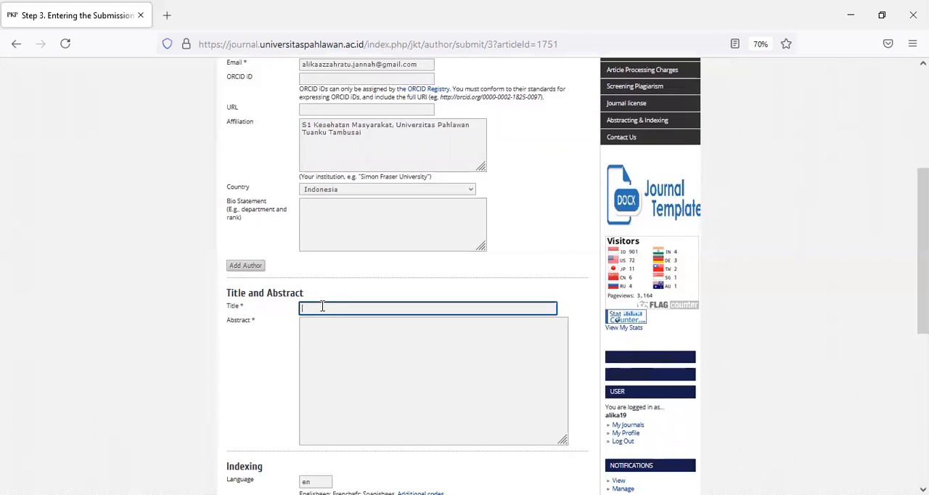
pyautogui.write('hubun')
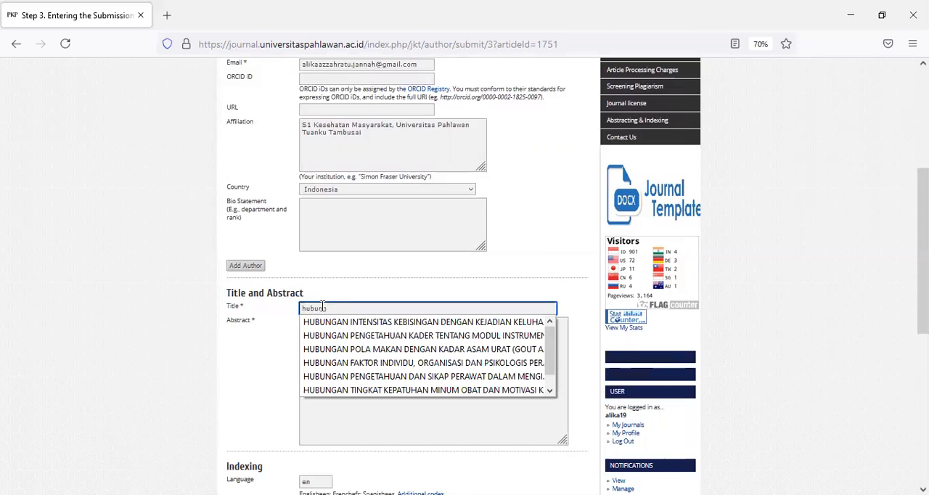
pyautogui.write('g')
pyautogui.click(342, 322)
pyautogui.click(341, 342)
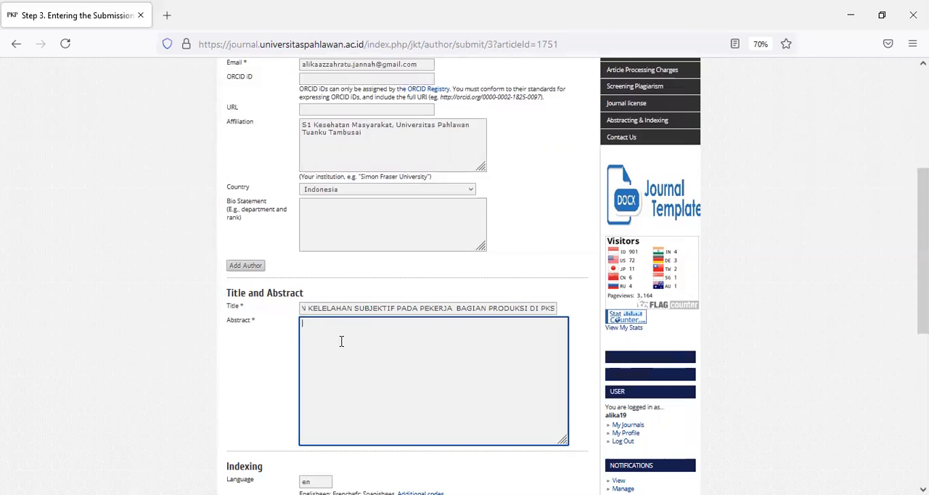
pyautogui.write('latihan coba')
# Enter "UNIVERSITAH PAHLAWAN TUANKU TAMBUSAI" as the supporting agency and "daftar pustaka" as the references
pyautogui.scroll(-3, 341, 341)
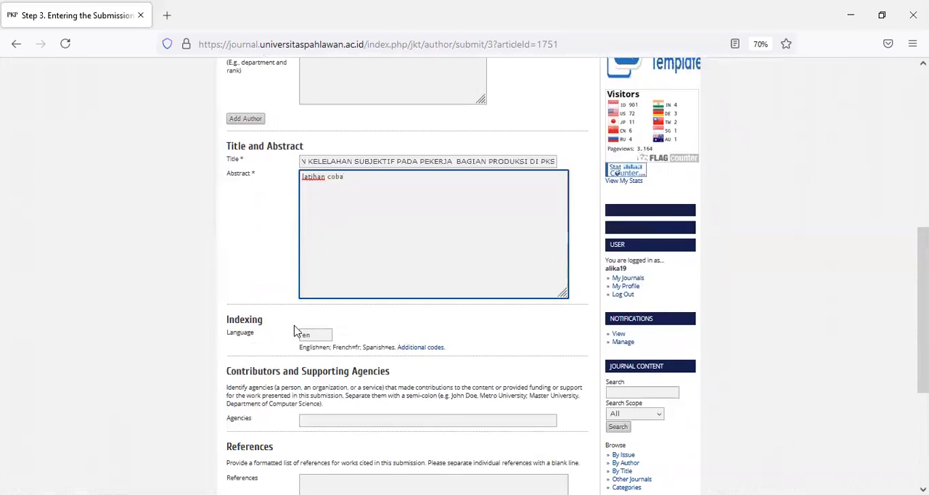
pyautogui.click(338, 370)
pyautogui.write('UNI')
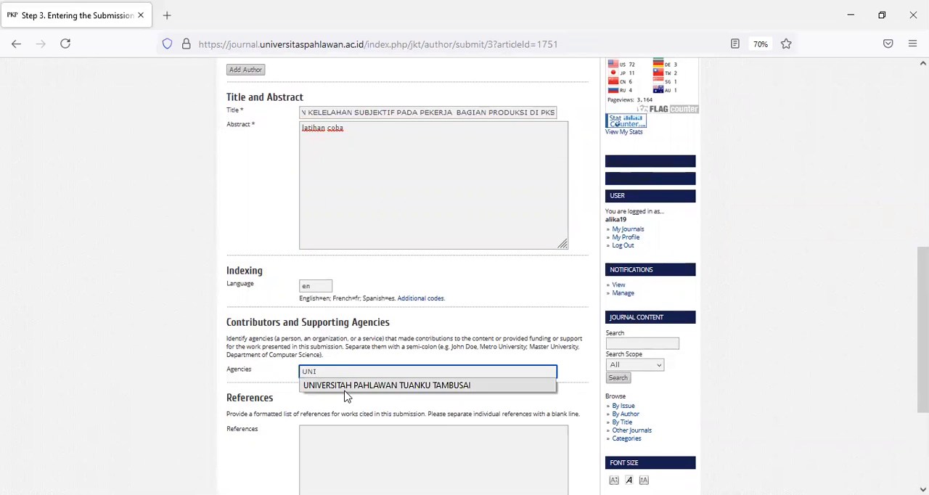
pyautogui.click(346, 387)
pyautogui.click(341, 440)
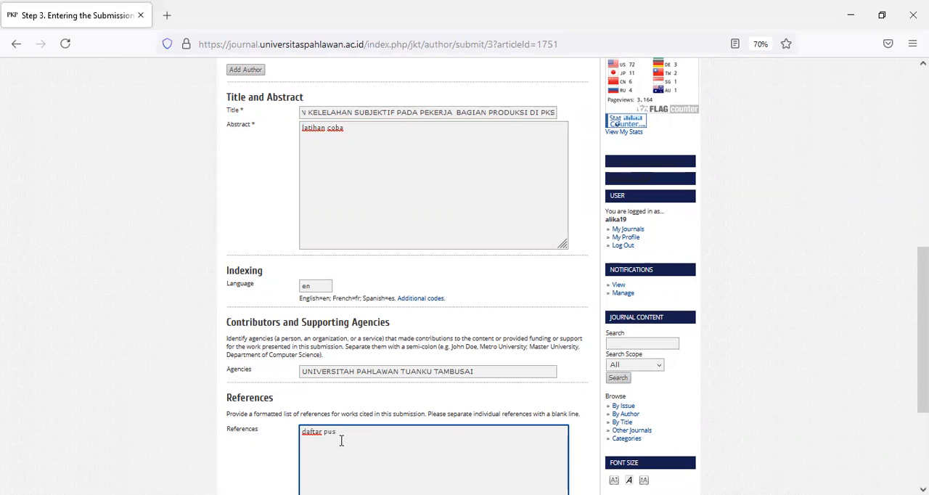
pyautogui.scroll(-5, 342, 440)
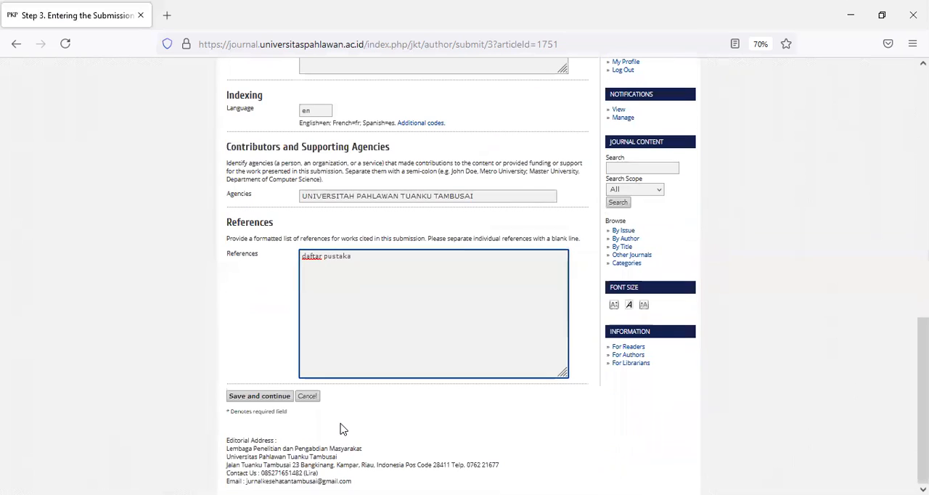
# Save the metadata and finish the submission without adding supplementary files
pyautogui.click(253, 398)
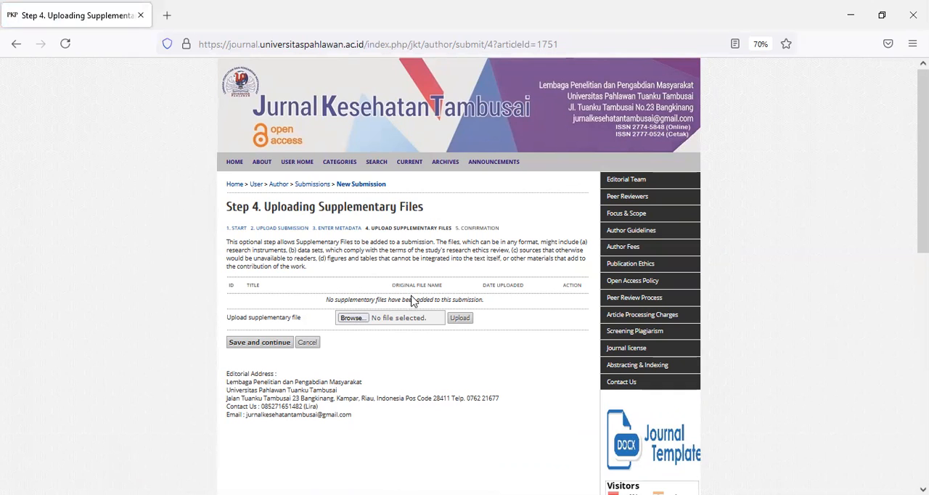
pyautogui.click(276, 349)
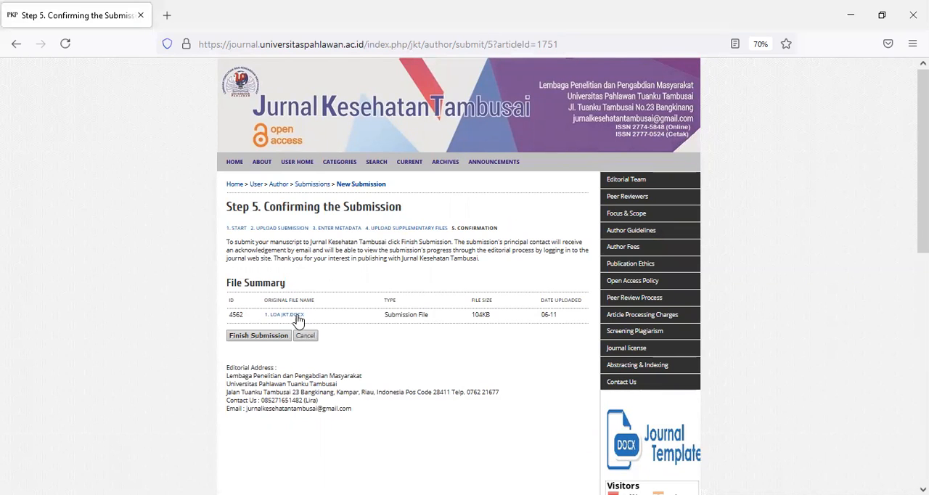
pyautogui.click(254, 341)
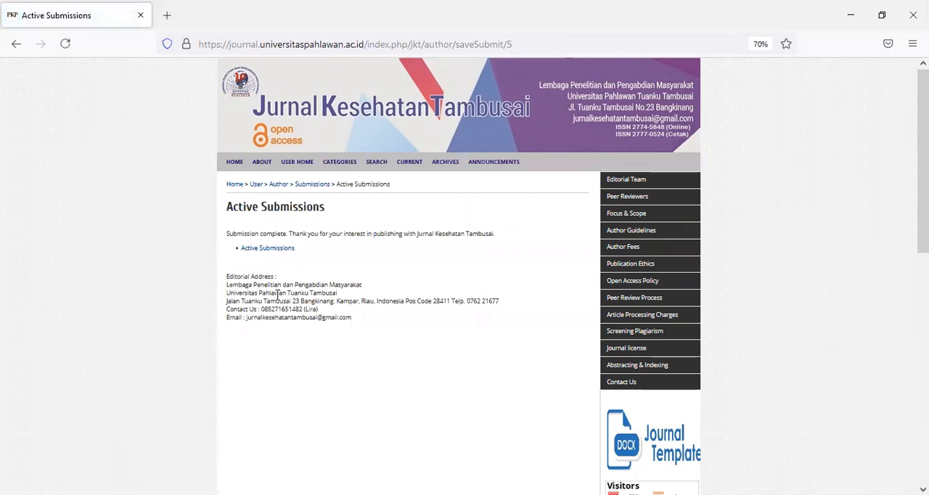
# Open the submitted article's summary from the active submissions to check its details and status
pyautogui.click(278, 249)
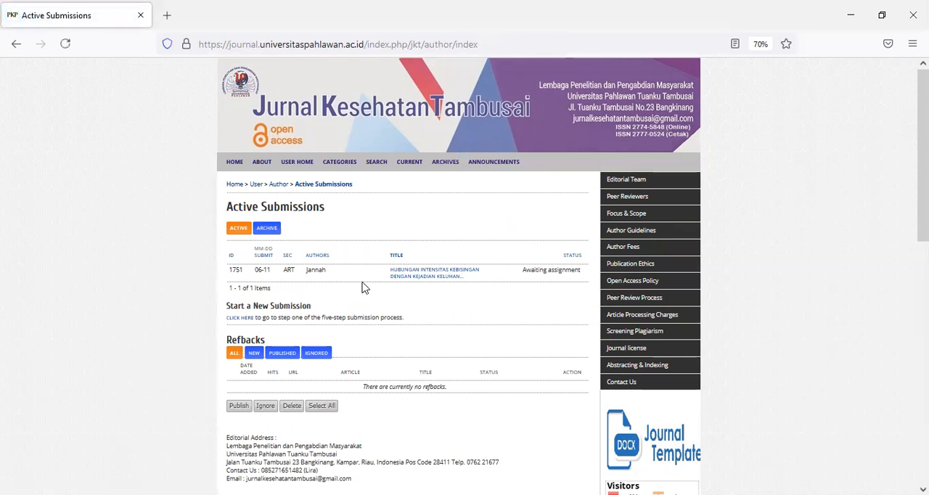
pyautogui.click(408, 276)
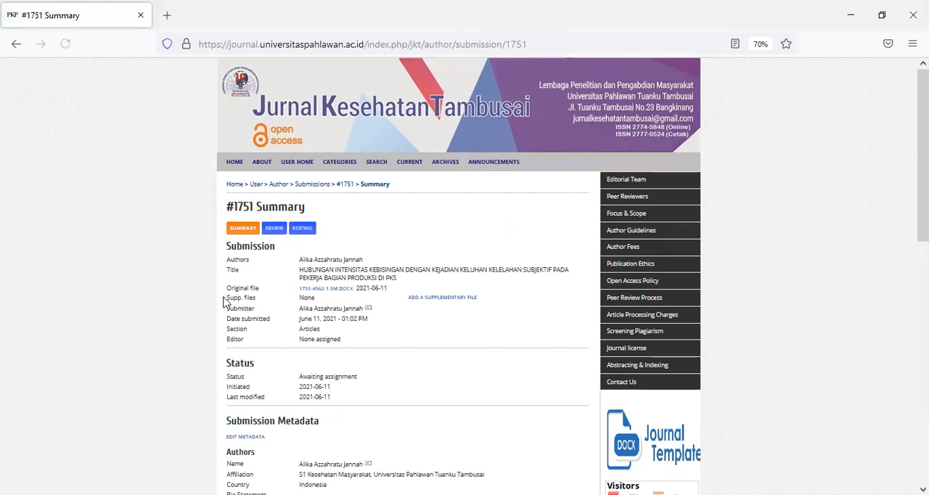
pyautogui.scroll(-1, 316, 393)
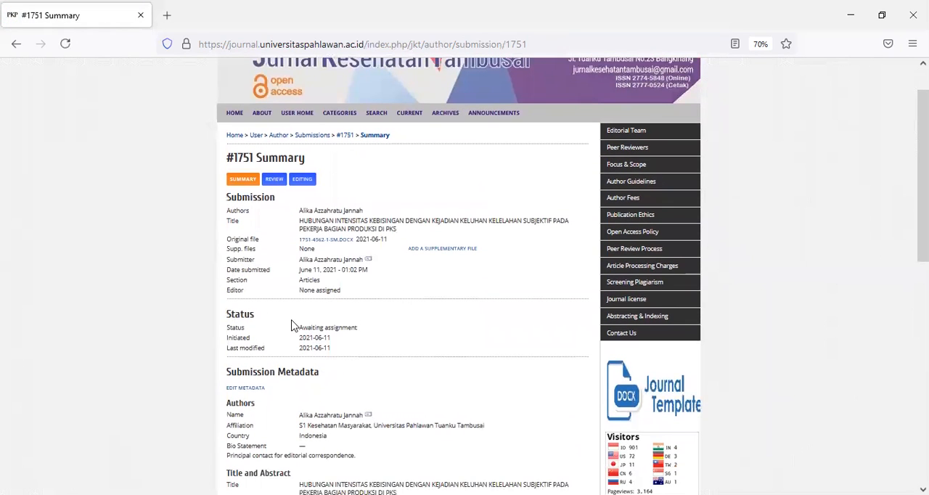